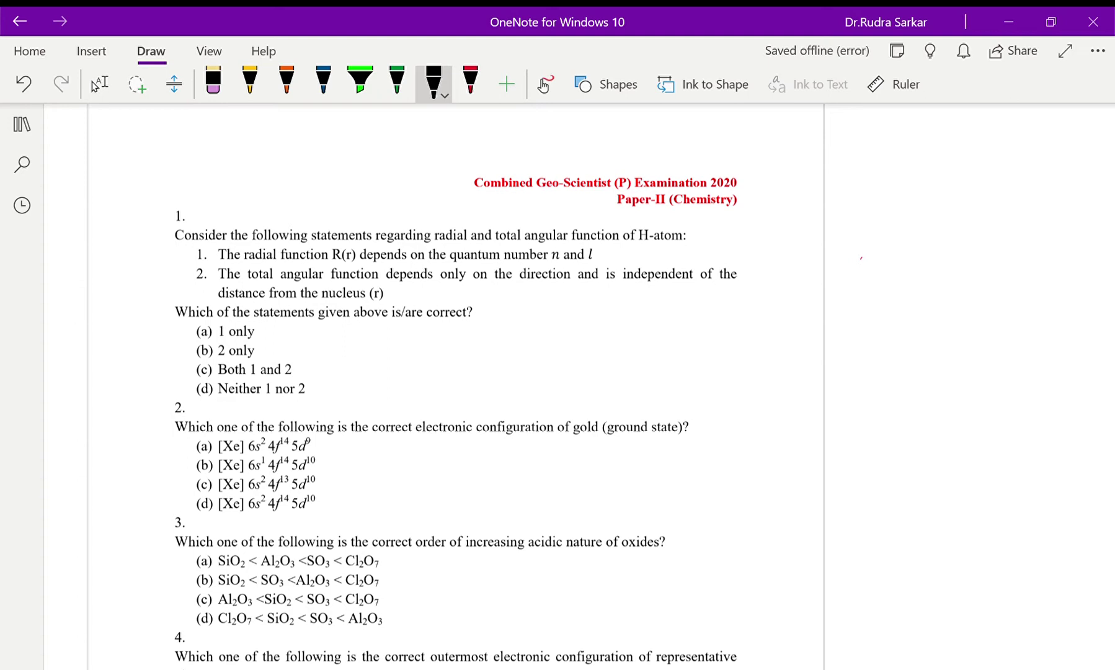
# Step: Handwrite ψ = ψ(x,y,z)·ψ(θ,Φ) beside question 1 in red, black and green ink
pyautogui.click(471, 81)
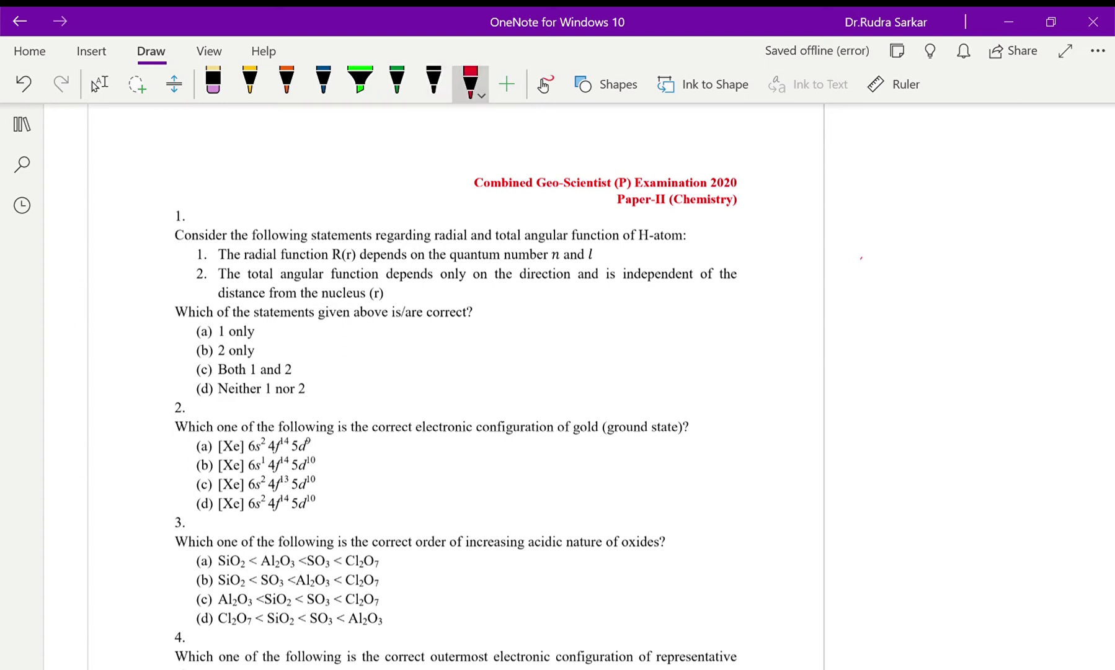
pyautogui.moveTo(498, 302)
pyautogui.mouseDown()
pyautogui.moveTo(515, 301)
pyautogui.moveTo(507, 317)
pyautogui.moveTo(552, 306)
pyautogui.mouseUp()
pyautogui.click(434, 80)
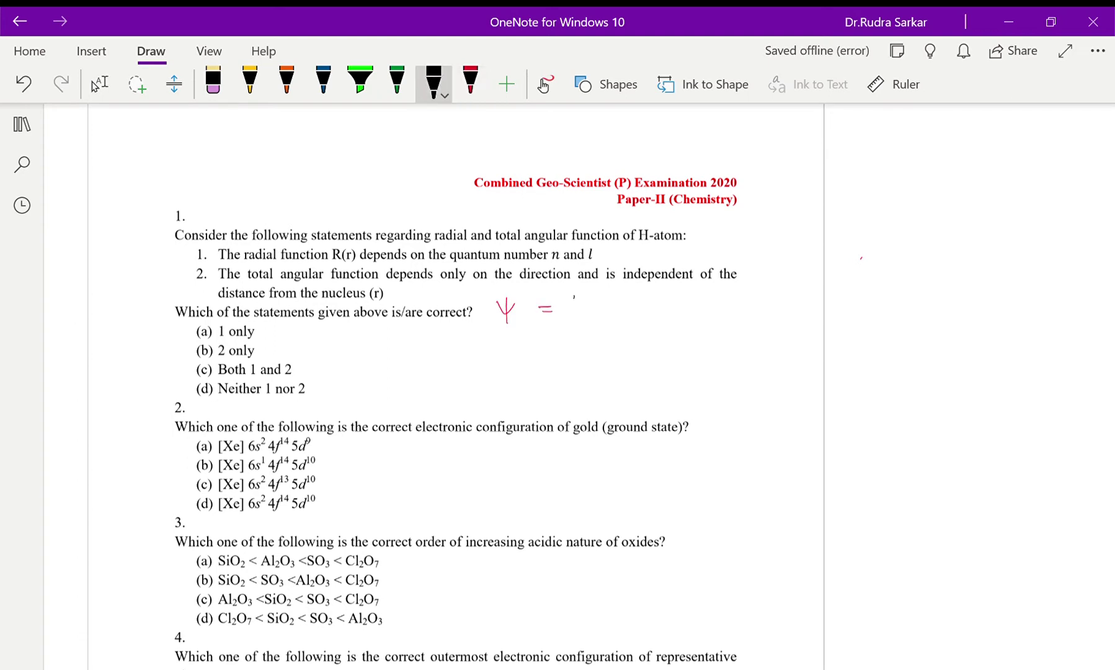
pyautogui.moveTo(574, 296)
pyautogui.mouseDown()
pyautogui.moveTo(593, 298)
pyautogui.moveTo(583, 318)
pyautogui.moveTo(620, 318)
pyautogui.mouseUp()
pyautogui.moveTo(629, 314)
pyautogui.mouseDown()
pyautogui.moveTo(636, 329)
pyautogui.moveTo(668, 322)
pyautogui.mouseUp()
pyautogui.click(397, 81)
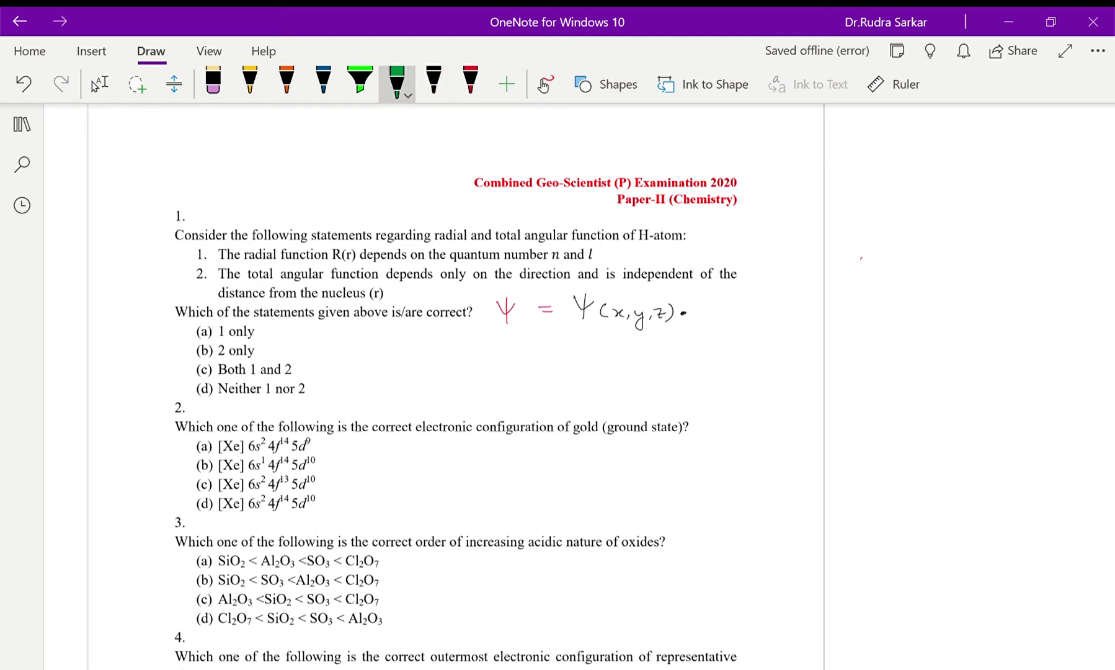
pyautogui.moveTo(698, 299)
pyautogui.mouseDown()
pyautogui.moveTo(717, 298)
pyautogui.moveTo(707, 319)
pyautogui.moveTo(746, 303)
pyautogui.mouseUp()
pyautogui.moveTo(737, 309); pyautogui.dragTo(783, 320)
# Step: Start the red note 'Radial function depends on' below the equation
pyautogui.click(470, 84)
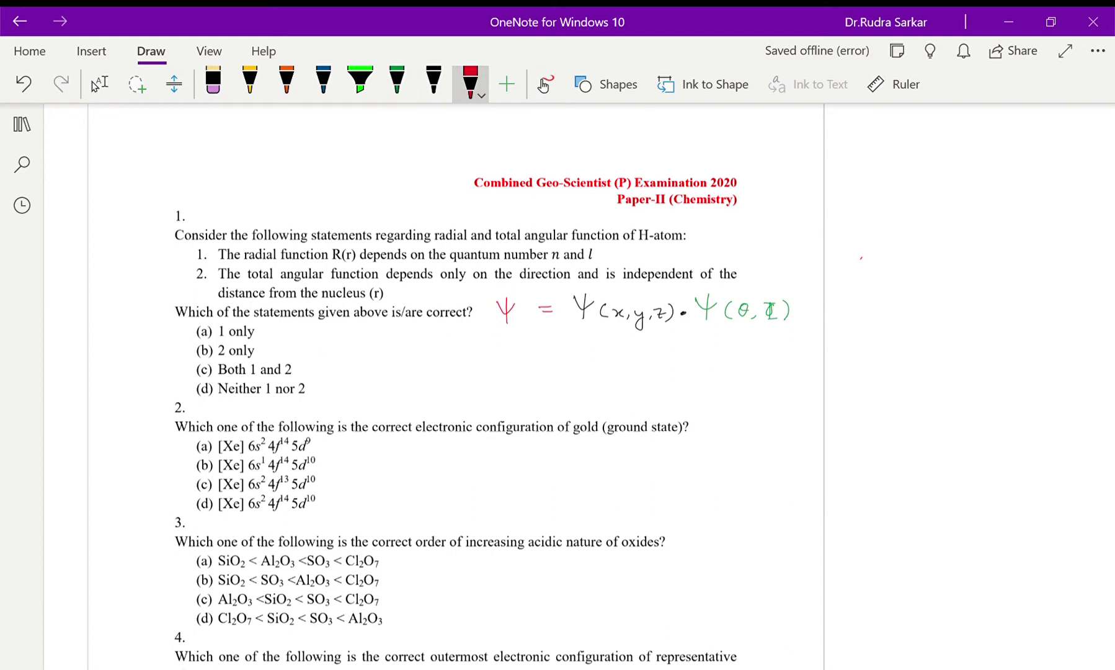
pyautogui.moveTo(363, 343)
pyautogui.mouseDown()
pyautogui.moveTo(364, 359)
pyautogui.moveTo(397, 358)
pyautogui.moveTo(406, 340)
pyautogui.mouseUp()
pyautogui.moveTo(406, 354); pyautogui.dragTo(427, 358)
pyautogui.moveTo(433, 350)
pyautogui.mouseDown()
pyautogui.moveTo(440, 357)
pyautogui.moveTo(444, 340)
pyautogui.moveTo(463, 352)
pyautogui.moveTo(460, 365)
pyautogui.mouseUp()
pyautogui.click(419, 339)
pyautogui.moveTo(455, 358)
pyautogui.mouseDown()
pyautogui.moveTo(544, 351)
pyautogui.moveTo(534, 343)
pyautogui.moveTo(589, 362)
pyautogui.moveTo(612, 349)
pyautogui.moveTo(732, 345)
pyautogui.moveTo(752, 365)
pyautogui.moveTo(757, 354)
pyautogui.moveTo(822, 349)
pyautogui.mouseUp()
# Step: Extend the red note with '(x,y,z), that is distance from' and 'nucleus (n and l)' on a second line
pyautogui.moveTo(823, 343); pyautogui.dragTo(840, 350)
pyautogui.moveTo(841, 335)
pyautogui.mouseDown()
pyautogui.moveTo(848, 351)
pyautogui.moveTo(831, 336)
pyautogui.moveTo(998, 344)
pyautogui.moveTo(1017, 357)
pyautogui.mouseUp()
pyautogui.moveTo(1011, 341); pyautogui.dragTo(1068, 340)
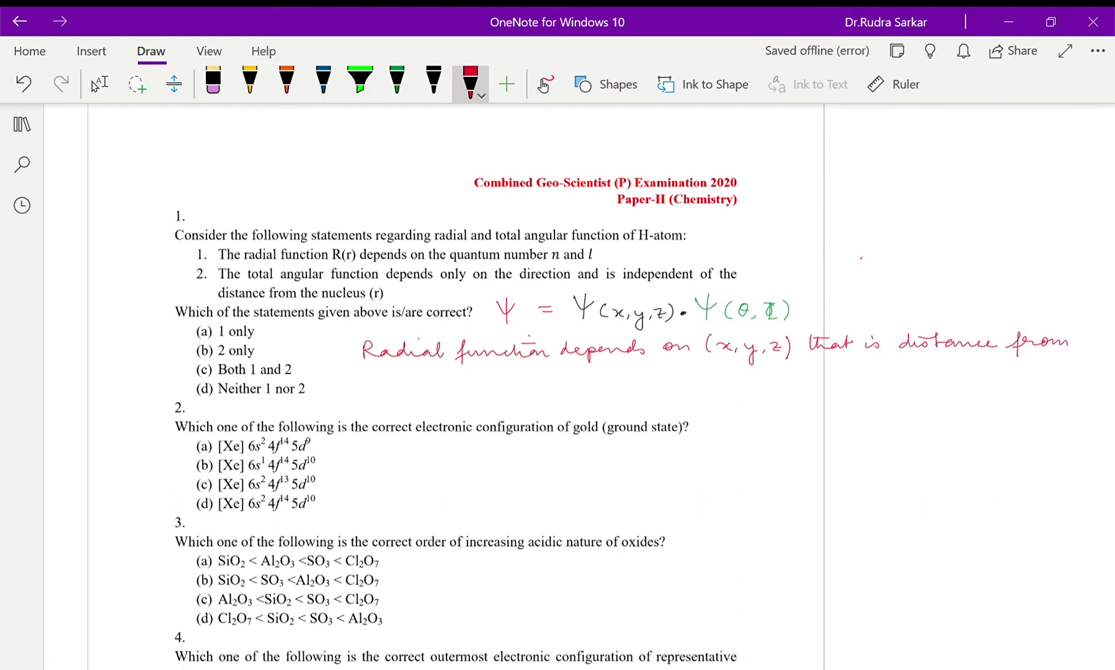
pyautogui.moveTo(326, 385)
pyautogui.mouseDown()
pyautogui.moveTo(406, 380)
pyautogui.moveTo(432, 392)
pyautogui.moveTo(455, 377)
pyautogui.moveTo(543, 379)
pyautogui.moveTo(543, 390)
pyautogui.mouseUp()
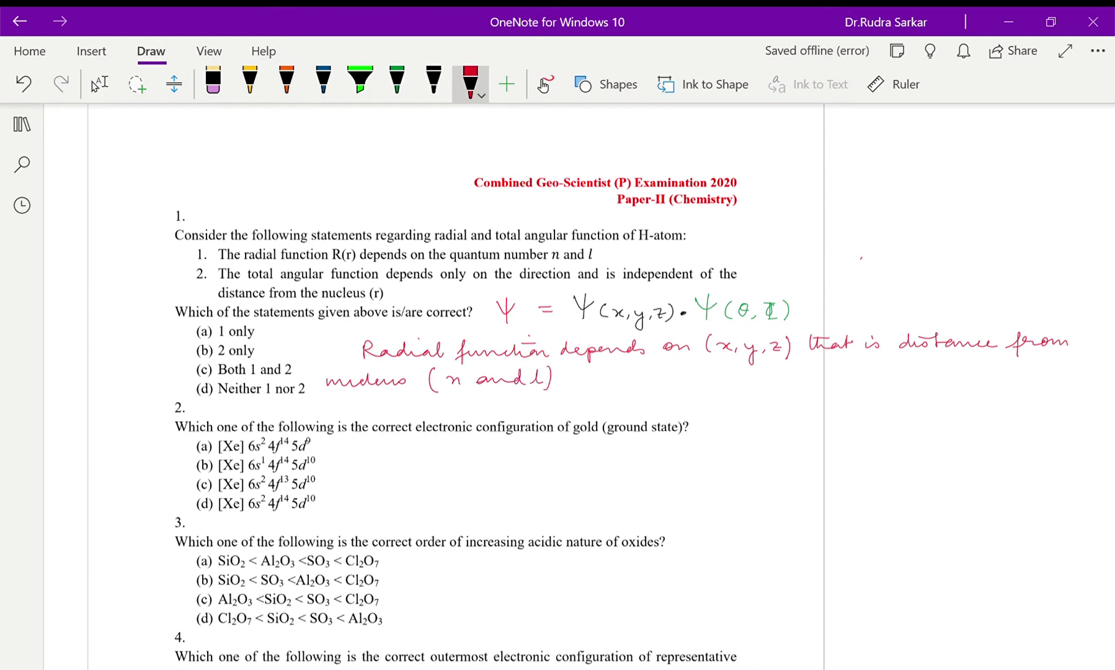
# Step: In dark green ink, write 'Angular function depends on (θ, Φ), that is only on direction (l and ml)' below the red note
pyautogui.click(397, 83)
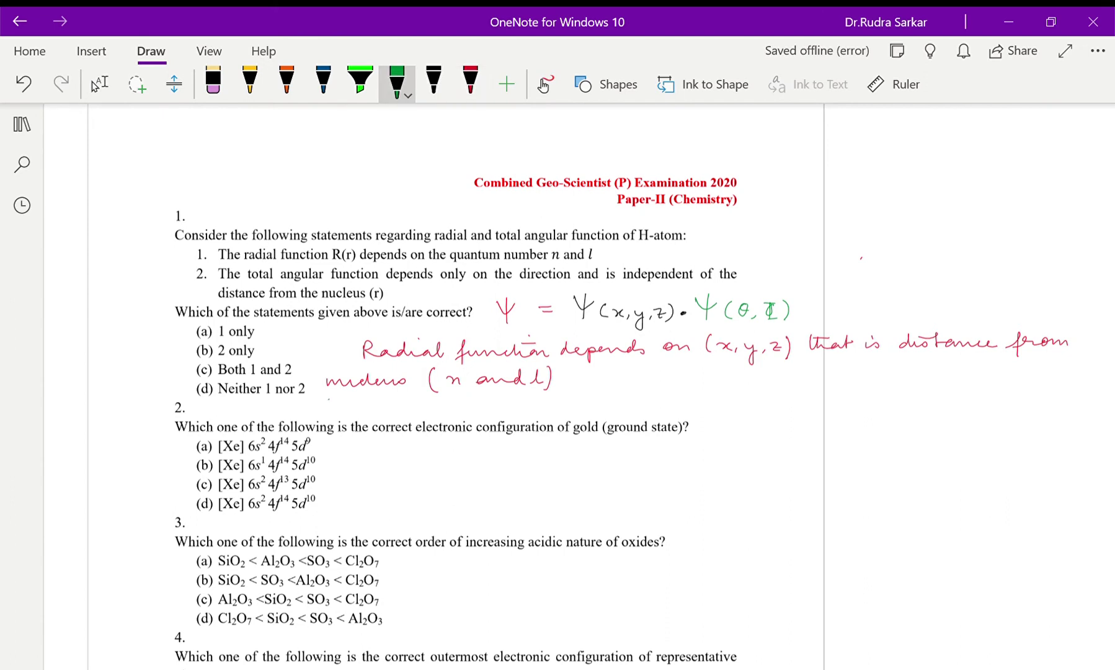
pyautogui.moveTo(326, 411)
pyautogui.mouseDown()
pyautogui.moveTo(355, 419)
pyautogui.moveTo(339, 397)
pyautogui.moveTo(369, 425)
pyautogui.moveTo(393, 403)
pyautogui.moveTo(488, 411)
pyautogui.mouseUp()
pyautogui.moveTo(491, 408); pyautogui.dragTo(521, 410)
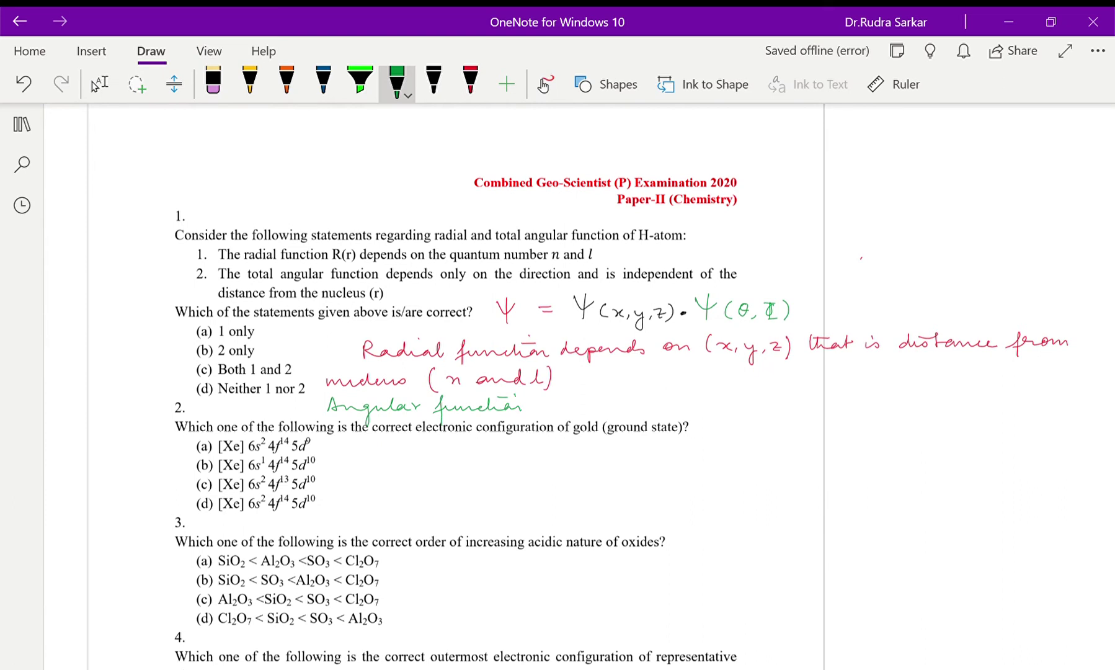
pyautogui.moveTo(552, 402)
pyautogui.mouseDown()
pyautogui.moveTo(579, 414)
pyautogui.moveTo(623, 398)
pyautogui.moveTo(707, 395)
pyautogui.moveTo(727, 406)
pyautogui.moveTo(740, 396)
pyautogui.moveTo(688, 403)
pyautogui.mouseUp()
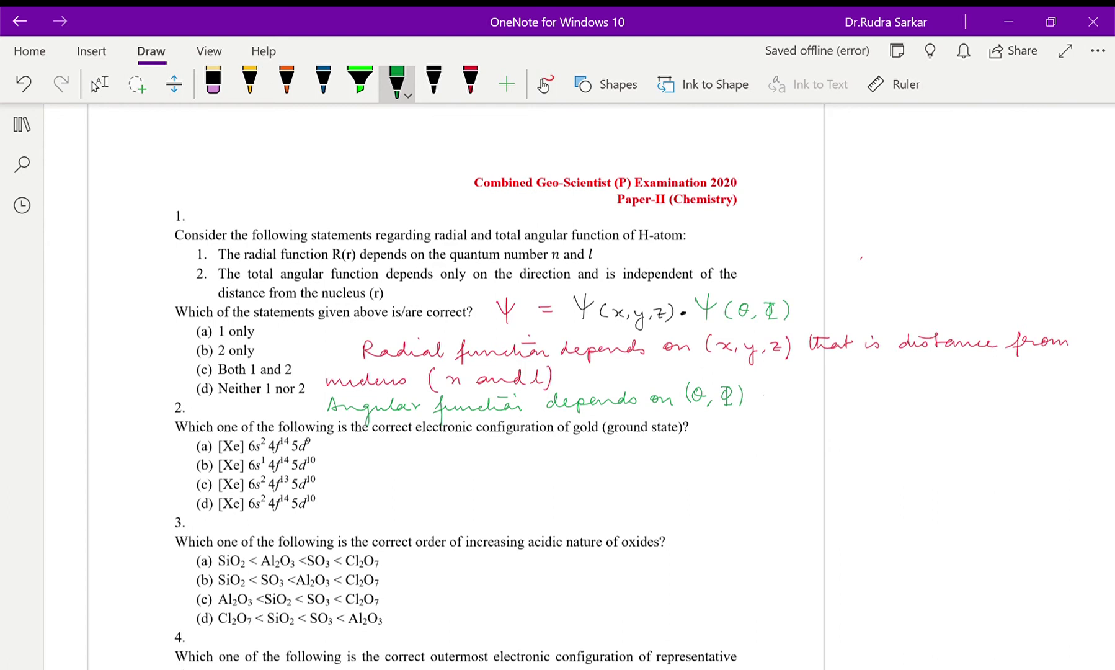
pyautogui.moveTo(765, 380)
pyautogui.mouseDown()
pyautogui.moveTo(783, 395)
pyautogui.moveTo(816, 396)
pyautogui.moveTo(790, 382)
pyautogui.moveTo(843, 393)
pyautogui.mouseUp()
pyautogui.moveTo(860, 390)
pyautogui.mouseDown()
pyautogui.moveTo(1028, 389)
pyautogui.moveTo(1018, 375)
pyautogui.moveTo(1061, 386)
pyautogui.mouseUp()
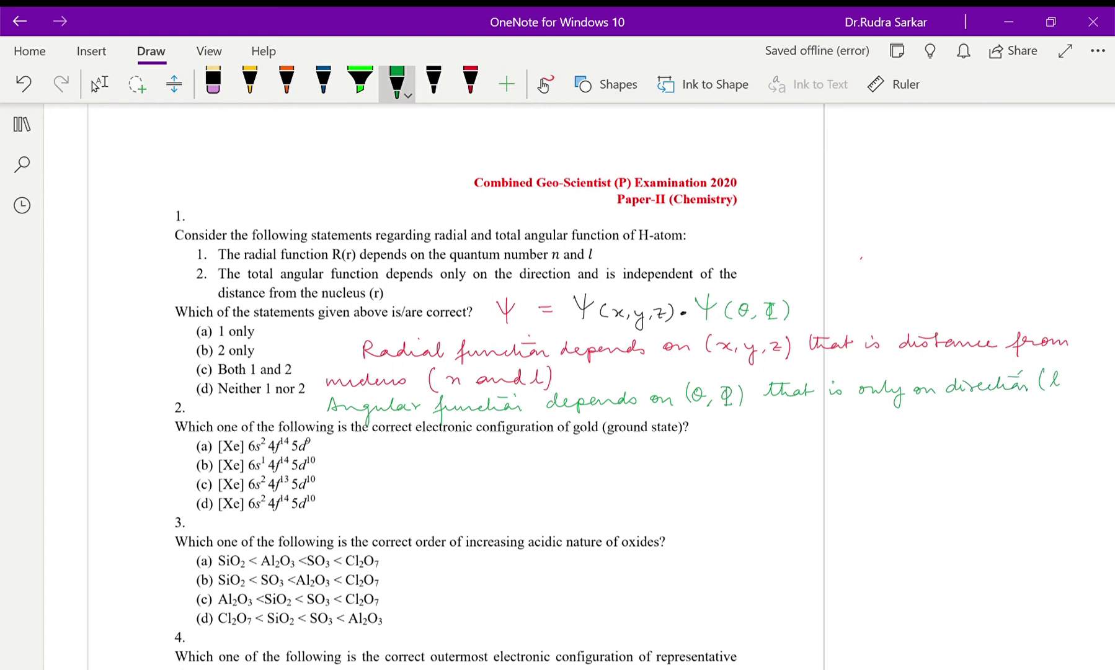
pyautogui.hscroll(5, 519, 386)
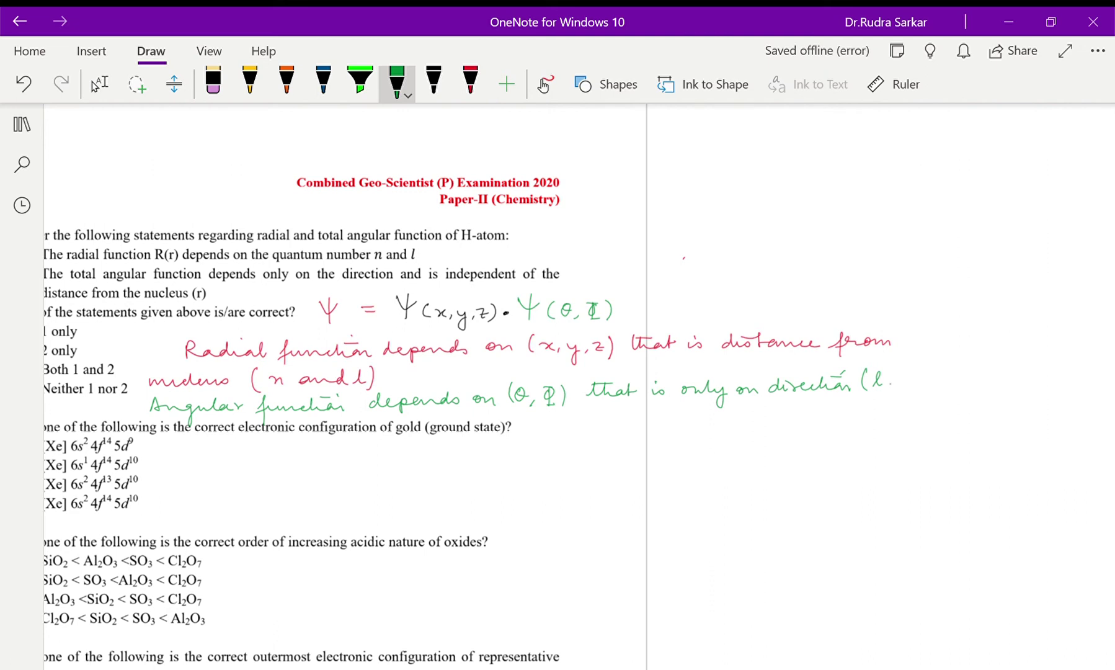
pyautogui.moveTo(898, 382); pyautogui.dragTo(980, 392)
pyautogui.moveTo(896, 381)
pyautogui.mouseDown()
pyautogui.moveTo(932, 384)
pyautogui.moveTo(934, 372)
pyautogui.mouseUp()
pyautogui.hscroll(-3, 577, 384)
# Step: Highlight option (c) 'Both 1 and 2' in green, then return to the Lasso select tool
pyautogui.click(361, 81)
pyautogui.moveTo(191, 369); pyautogui.dragTo(295, 369)
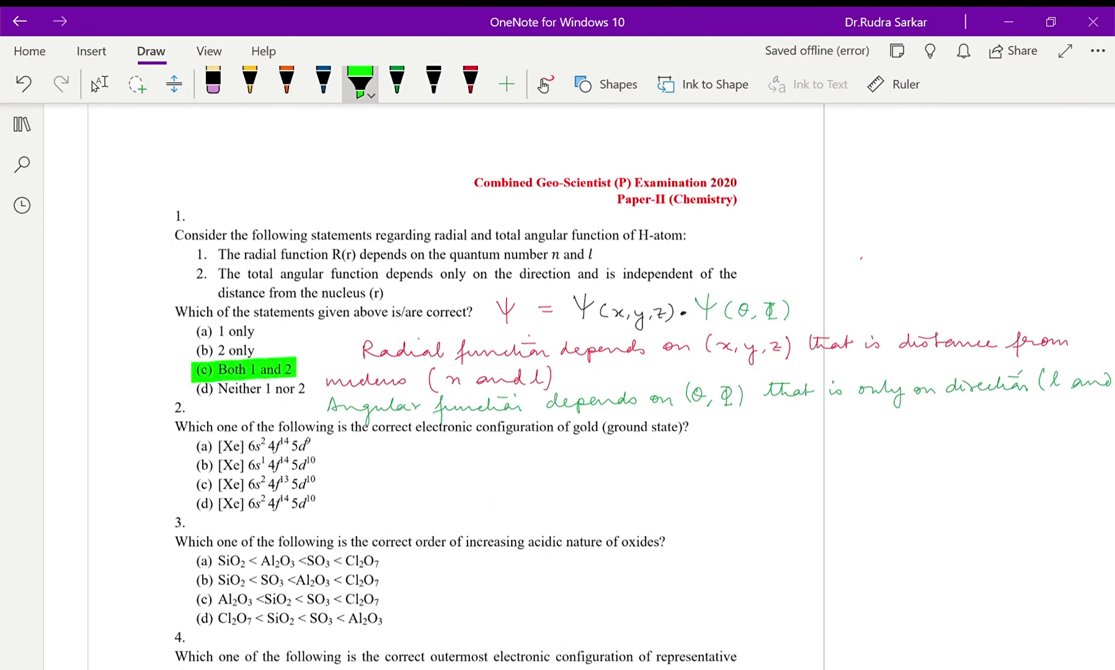
pyautogui.scroll(-2, 434, 372)
pyautogui.click(97, 85)
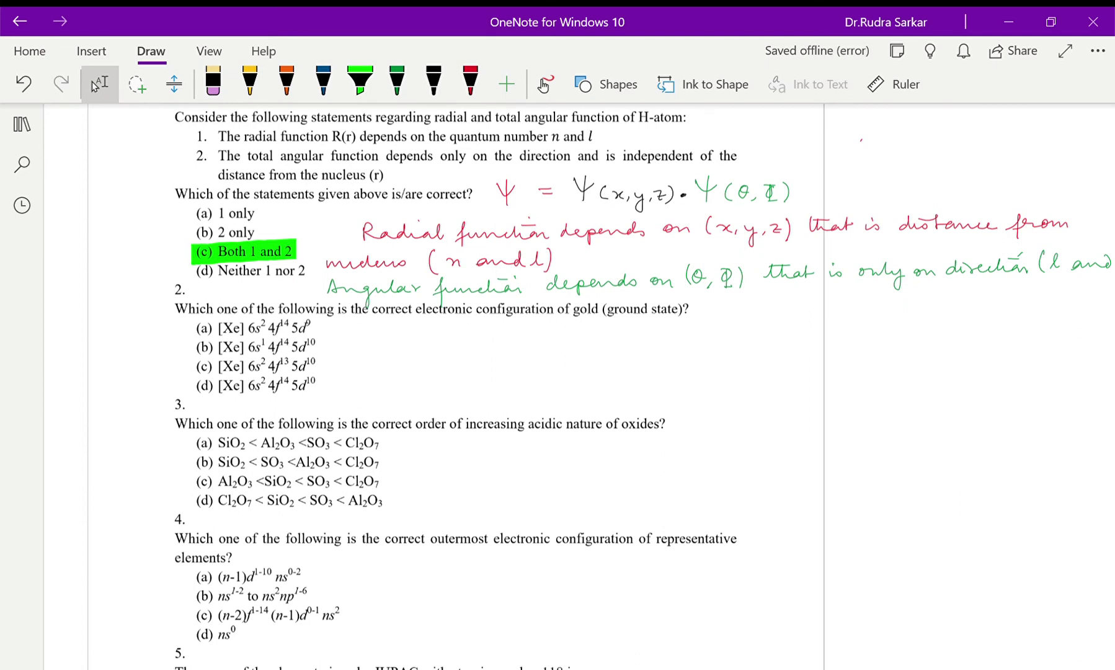
# Step: Handwrite gold's configuration 'Au79 [Xe] 6s1 4f14 5d10' in red beside question 2
pyautogui.click(471, 82)
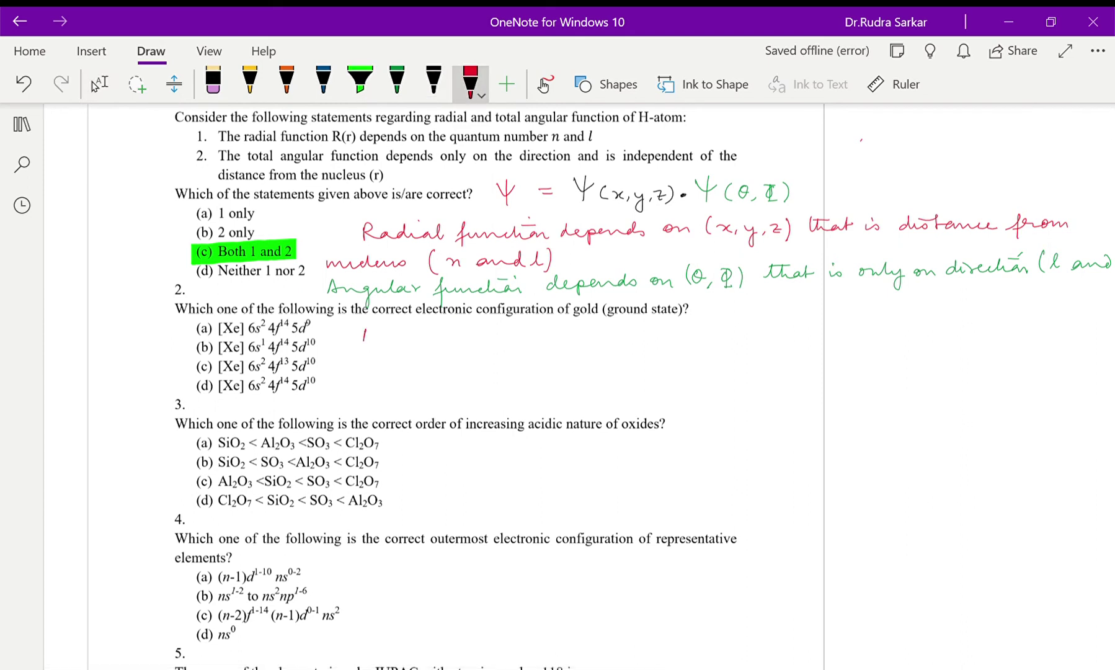
pyautogui.moveTo(368, 323); pyautogui.dragTo(374, 339)
pyautogui.moveTo(366, 335); pyautogui.dragTo(394, 341)
pyautogui.moveTo(397, 340); pyautogui.dragTo(409, 351)
pyautogui.moveTo(456, 321)
pyautogui.mouseDown()
pyautogui.moveTo(448, 346)
pyautogui.moveTo(477, 341)
pyautogui.mouseUp()
pyautogui.moveTo(473, 330)
pyautogui.mouseDown()
pyautogui.moveTo(466, 342)
pyautogui.moveTo(494, 348)
pyautogui.mouseUp()
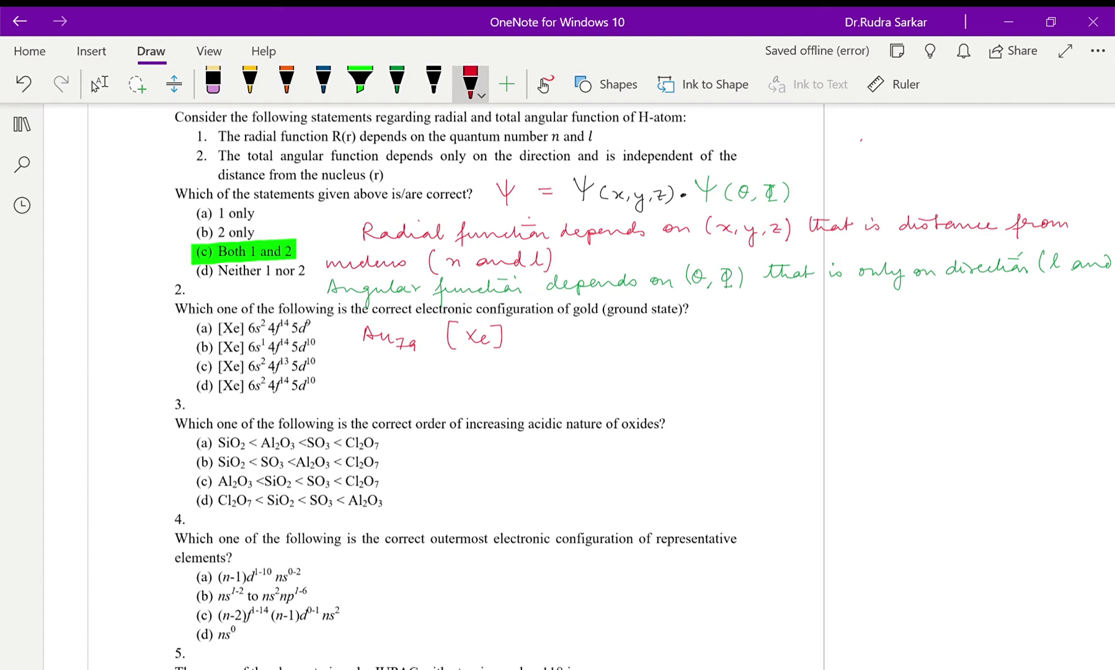
pyautogui.moveTo(527, 323)
pyautogui.mouseDown()
pyautogui.moveTo(523, 335)
pyautogui.moveTo(569, 335)
pyautogui.moveTo(578, 351)
pyautogui.moveTo(595, 333)
pyautogui.mouseUp()
pyautogui.click(538, 332)
pyautogui.moveTo(599, 322)
pyautogui.mouseDown()
pyautogui.moveTo(619, 338)
pyautogui.moveTo(630, 323)
pyautogui.moveTo(645, 338)
pyautogui.moveTo(664, 321)
pyautogui.mouseUp()
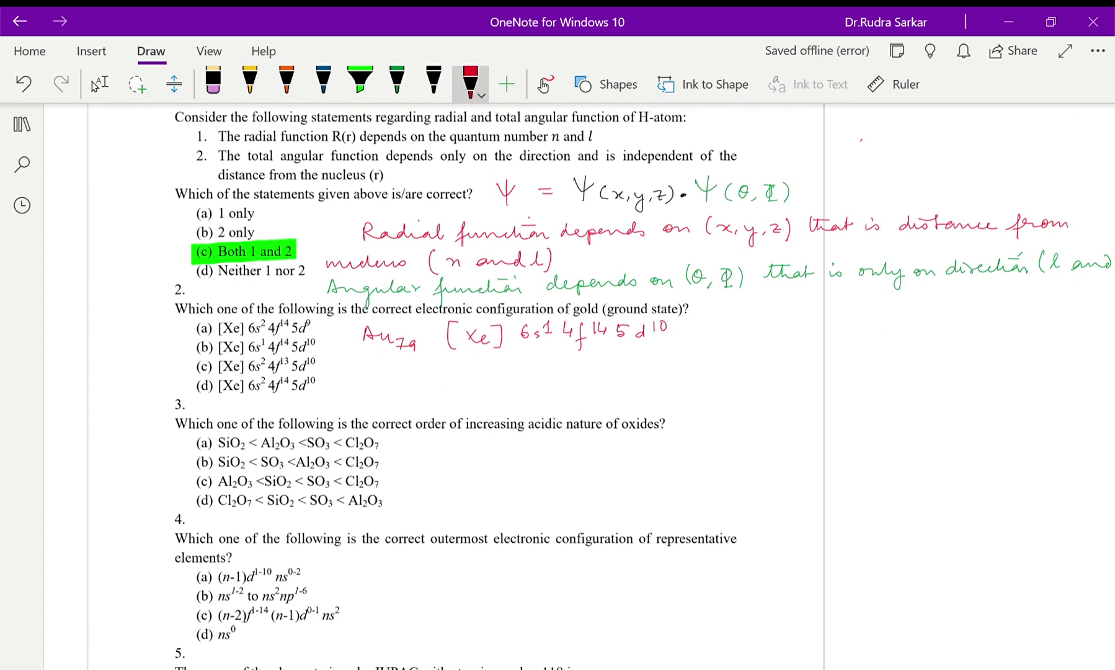
# Step: Highlight option (b) of question 2 in green as its answer
pyautogui.click(360, 79)
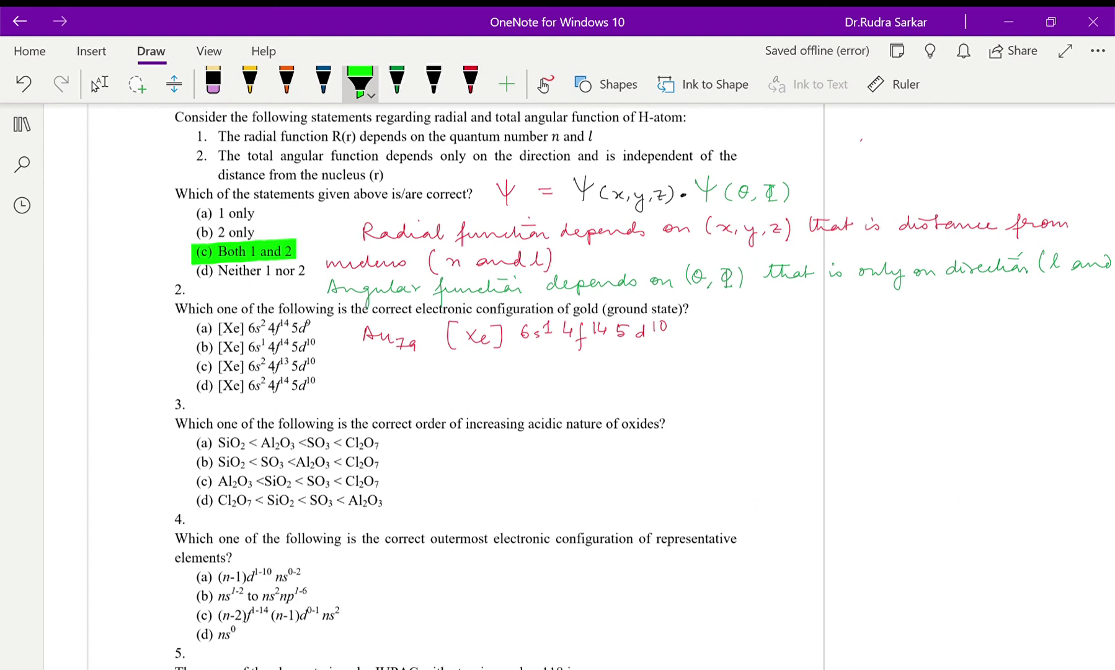
pyautogui.moveTo(197, 345); pyautogui.dragTo(323, 342)
pyautogui.scroll(-3, 434, 372)
pyautogui.click(99, 82)
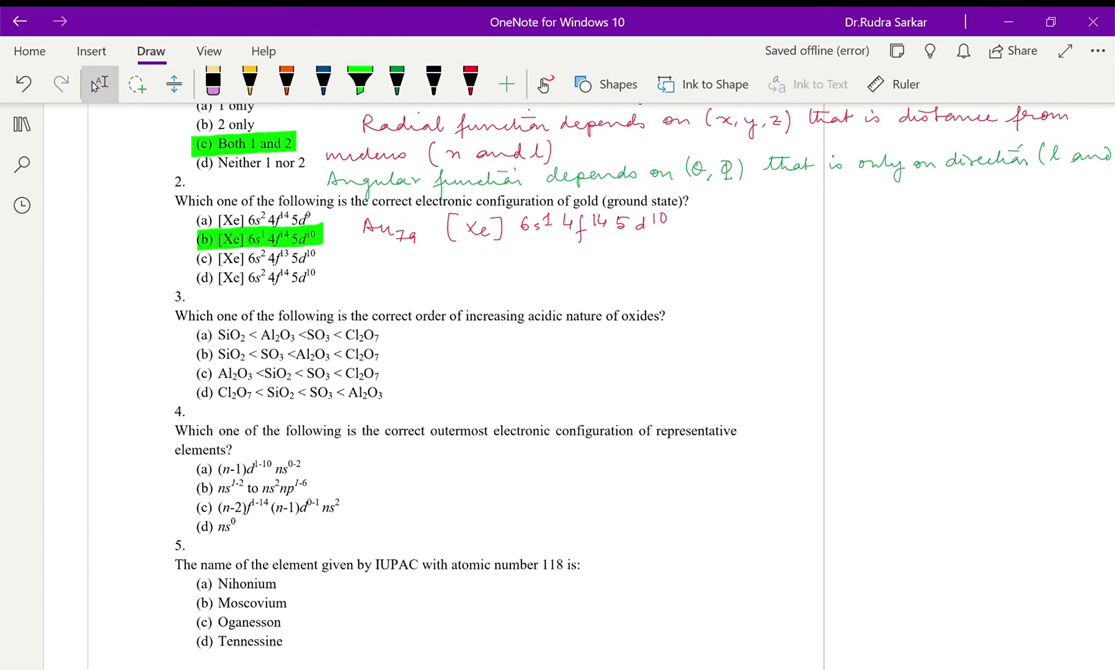
pyautogui.click(433, 81)
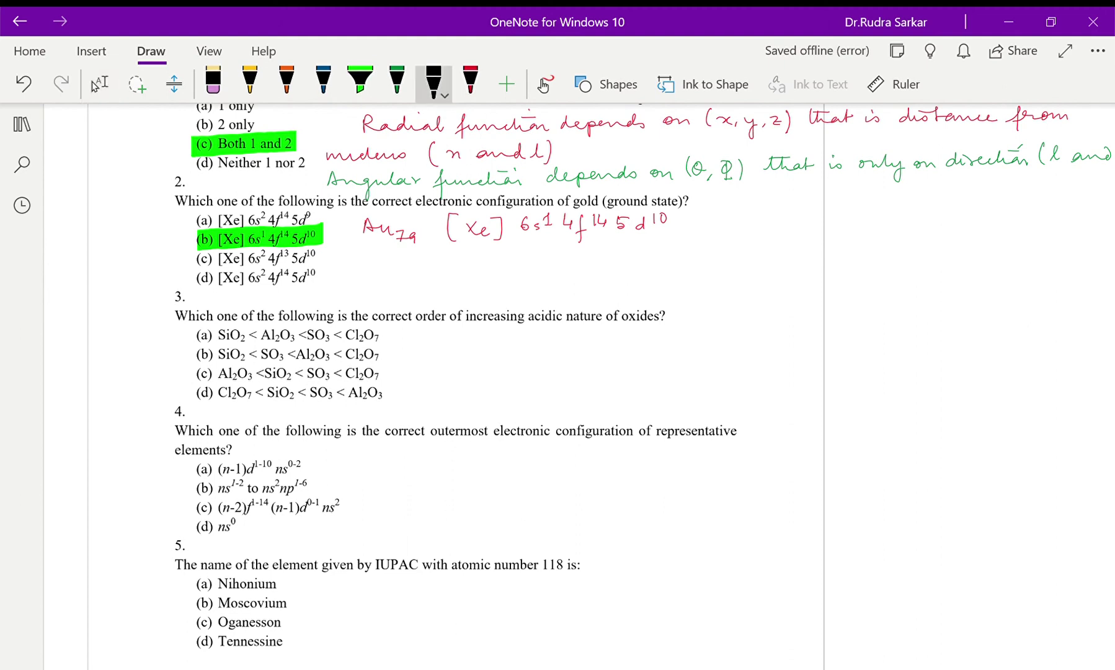
pyautogui.click(359, 80)
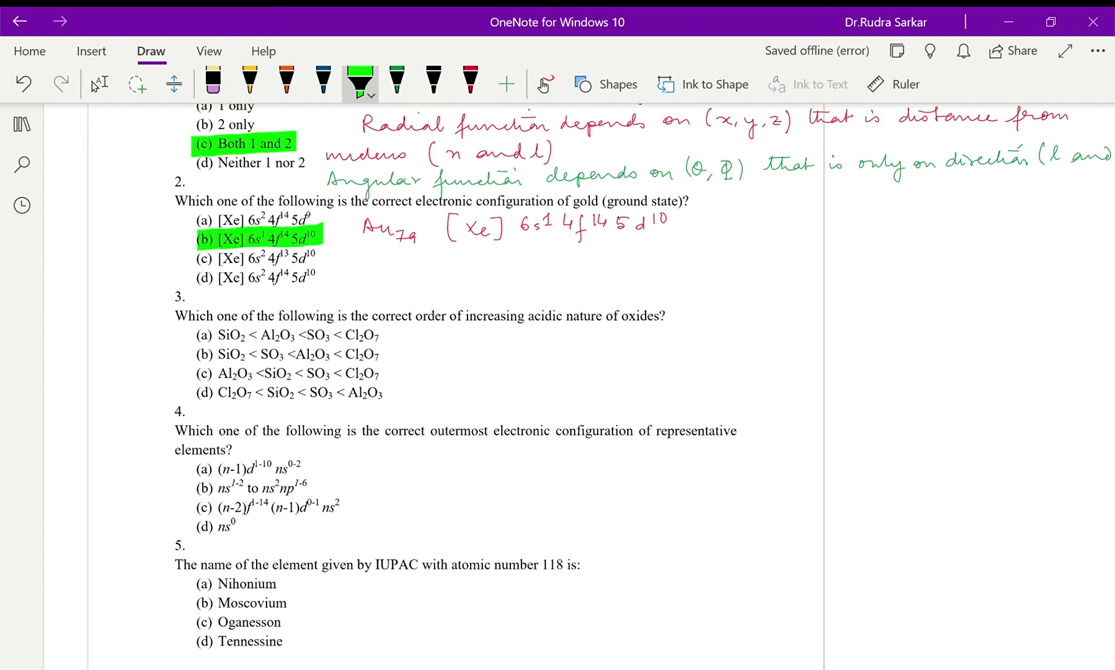
# Step: Highlight 'acidic nature of oxides?' green and begin a red ∝ sign after it
pyautogui.moveTo(528, 315); pyautogui.dragTo(664, 316)
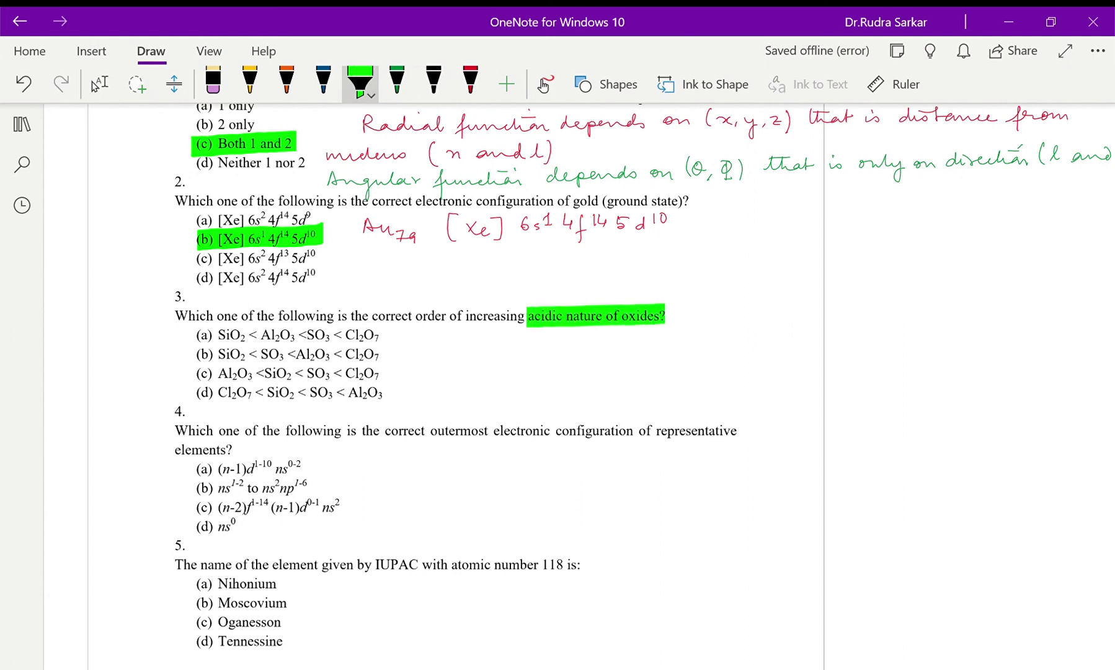
pyautogui.click(470, 81)
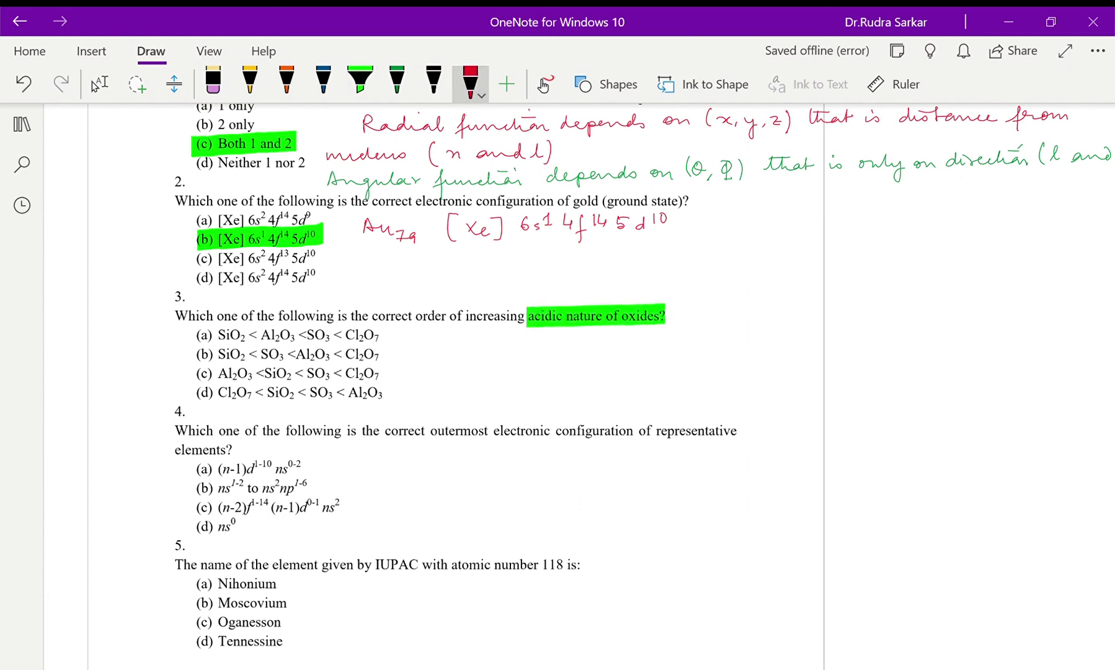
pyautogui.moveTo(693, 312)
pyautogui.mouseDown()
pyautogui.moveTo(808, 314)
pyautogui.moveTo(832, 302)
pyautogui.moveTo(872, 307)
pyautogui.moveTo(869, 325)
pyautogui.mouseUp()
# Step: Finish the red note: 'Electronegativity ↑ from left to right along a period'
pyautogui.moveTo(872, 304); pyautogui.dragTo(879, 302)
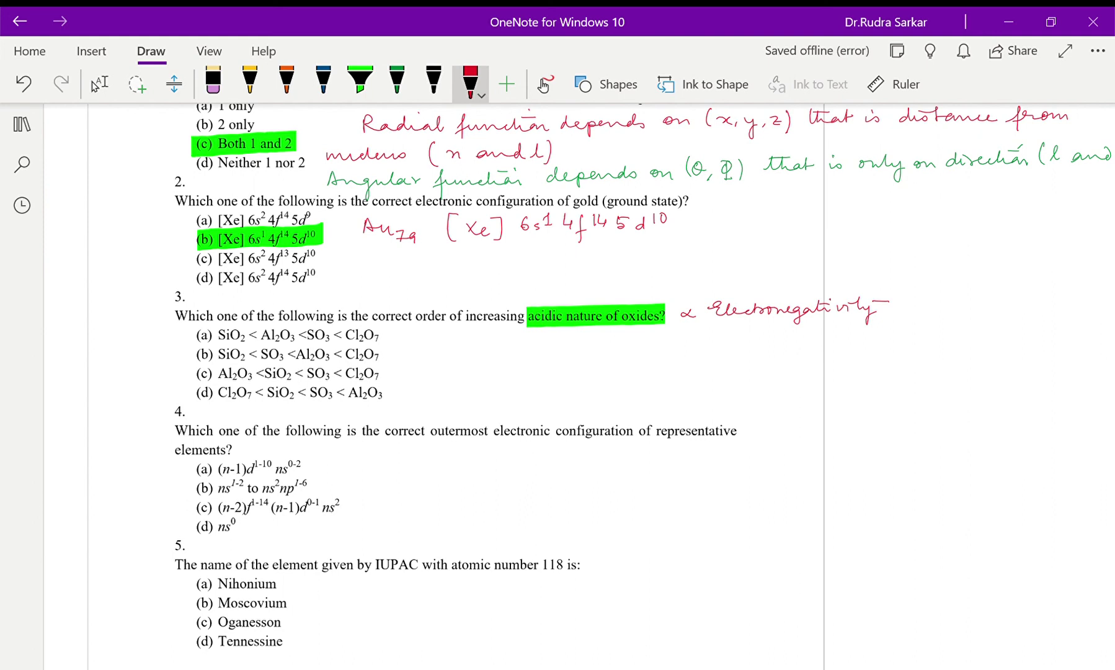
pyautogui.moveTo(907, 304); pyautogui.dragTo(907, 316)
pyautogui.moveTo(934, 299)
pyautogui.mouseDown()
pyautogui.moveTo(938, 312)
pyautogui.moveTo(1065, 302)
pyautogui.mouseUp()
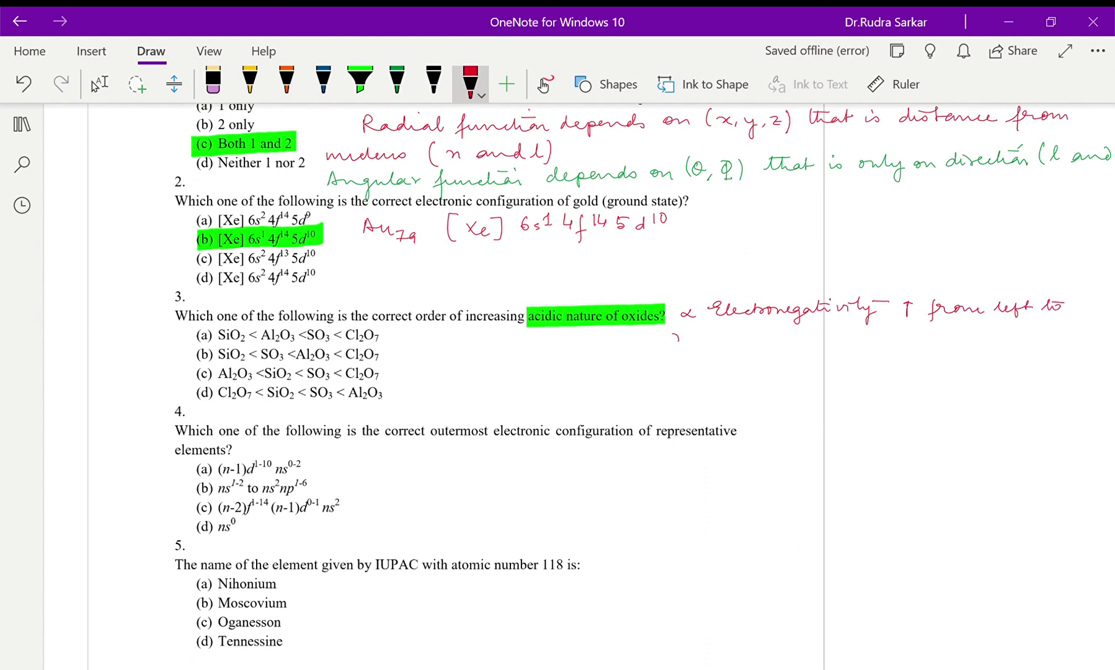
pyautogui.moveTo(677, 338)
pyautogui.mouseDown()
pyautogui.moveTo(771, 329)
pyautogui.moveTo(805, 350)
pyautogui.moveTo(820, 340)
pyautogui.moveTo(847, 352)
pyautogui.mouseUp()
pyautogui.moveTo(848, 335); pyautogui.dragTo(914, 326)
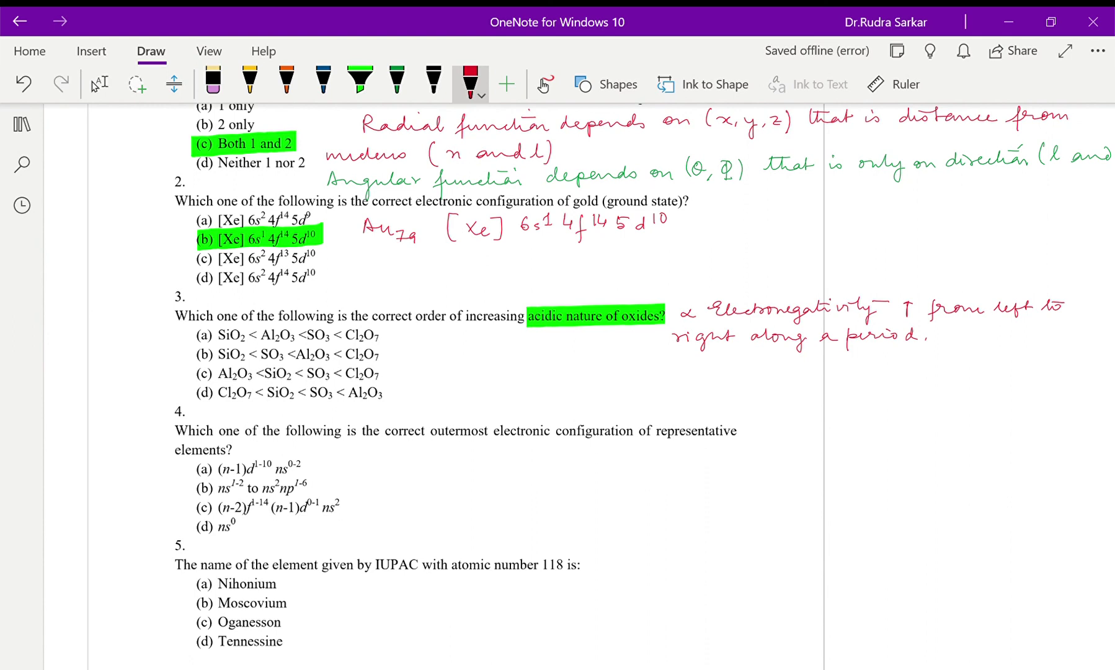
pyautogui.click(360, 79)
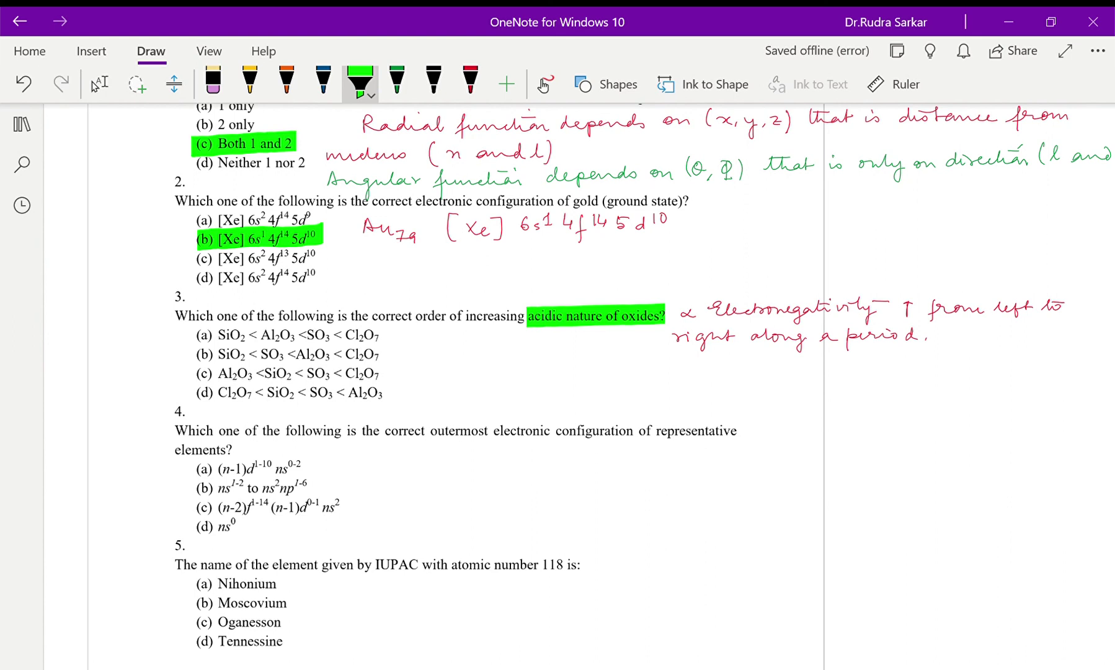
# Step: Highlight option (c) Al2O3 < SiO2 < SO3 < Cl2O7 green
pyautogui.moveTo(195, 374); pyautogui.dragTo(387, 372)
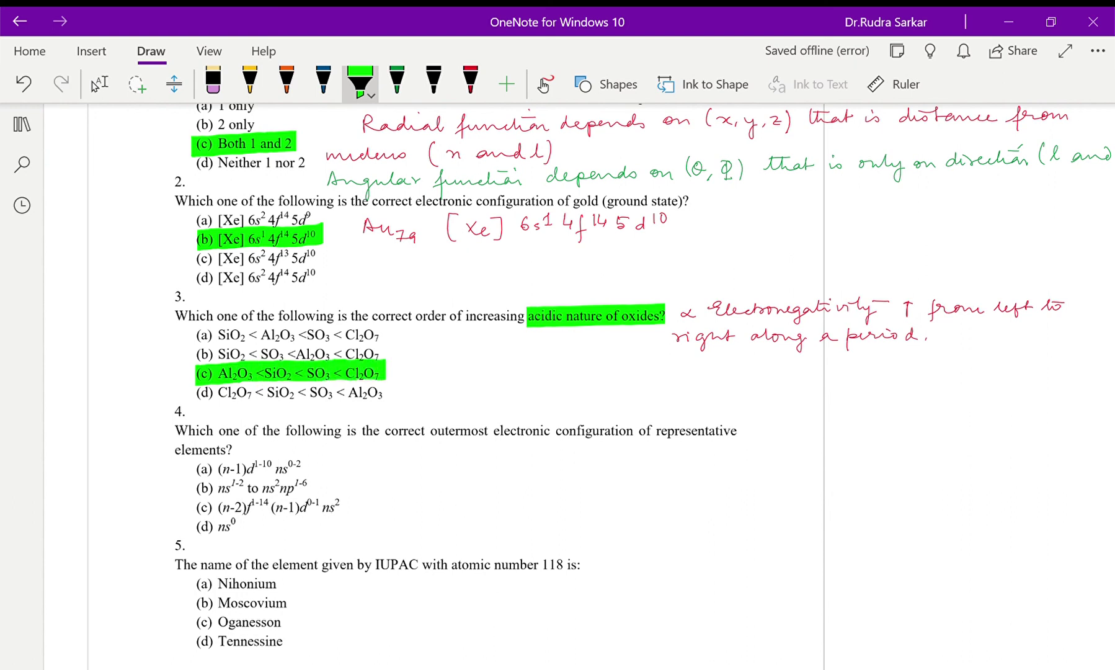